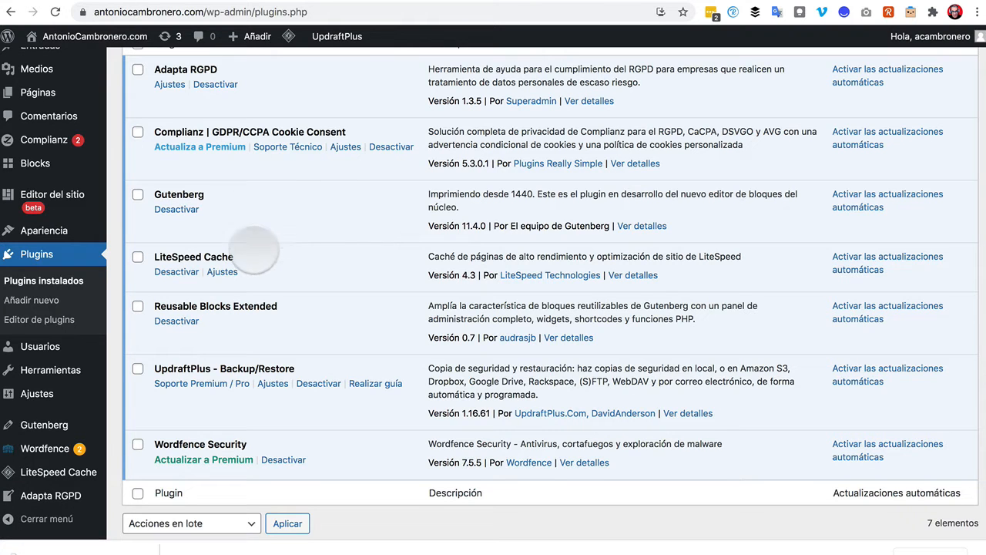
scroll(298, 300, "up", 3)
scroll(299, 298, "down", 2)
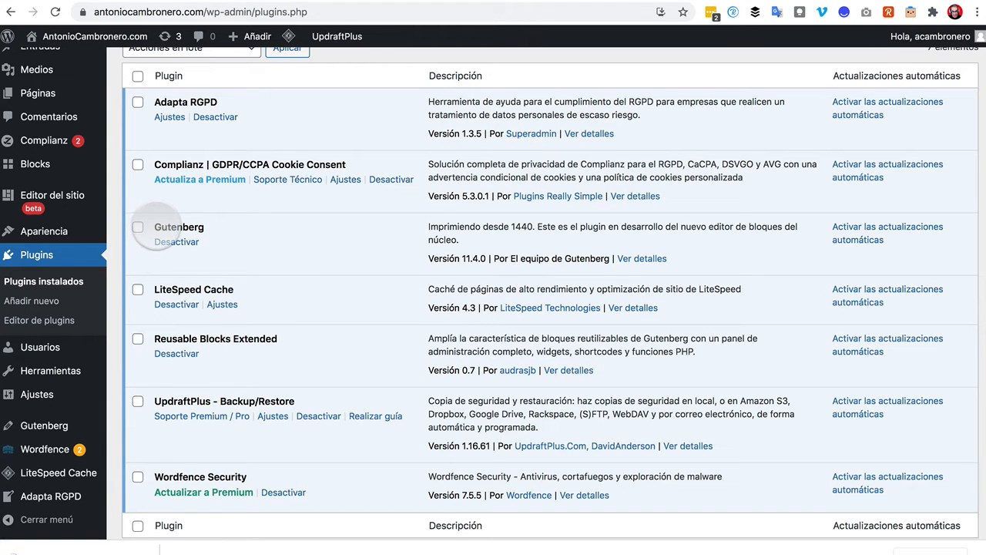
right_click(157, 225)
left_click(197, 212)
left_click(242, 227)
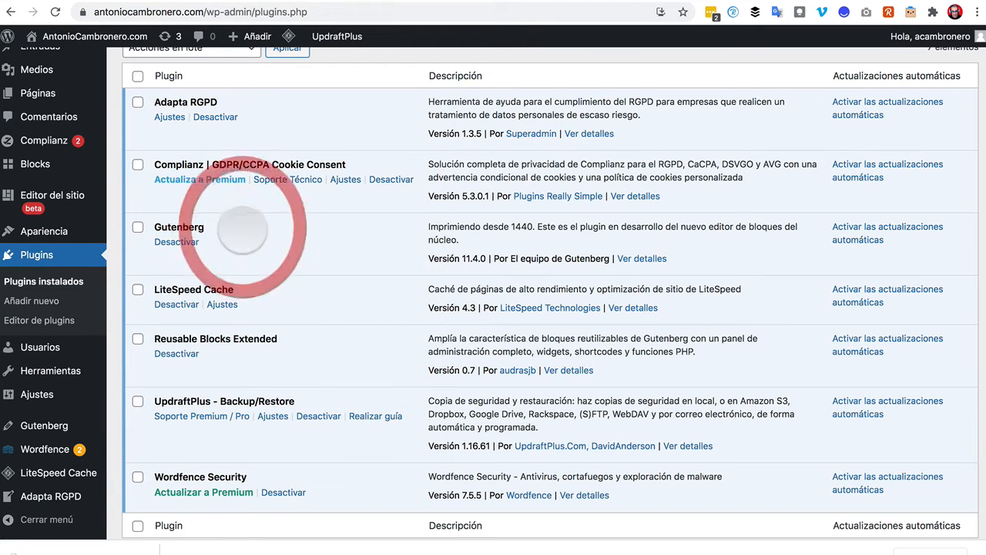
scroll(678, 350, "down", 3)
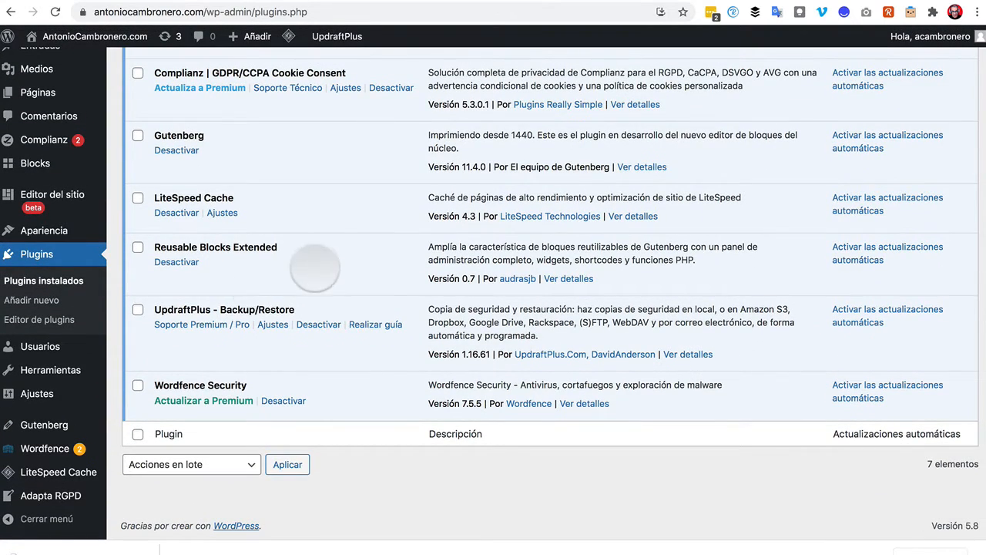
scroll(328, 285, "up", 4)
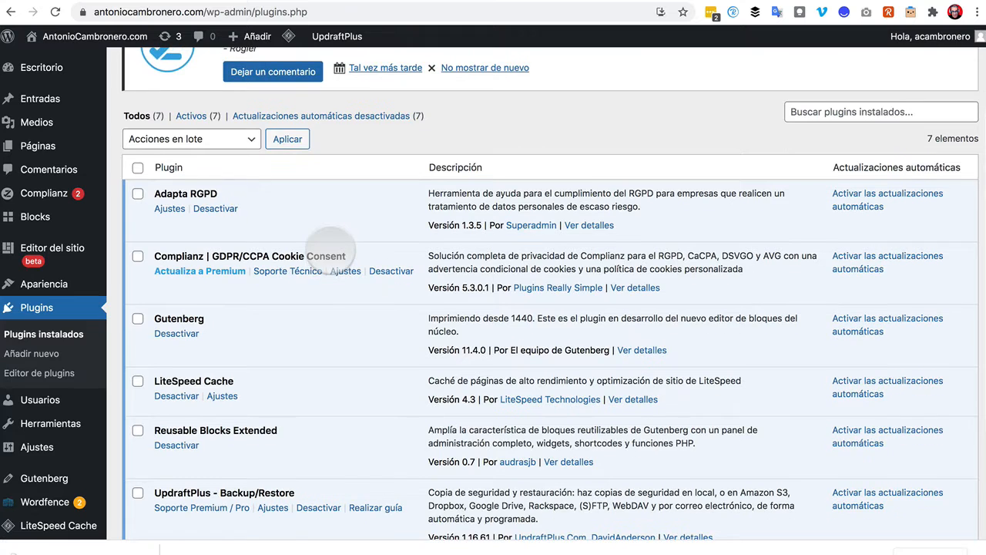
scroll(331, 248, "down", 1)
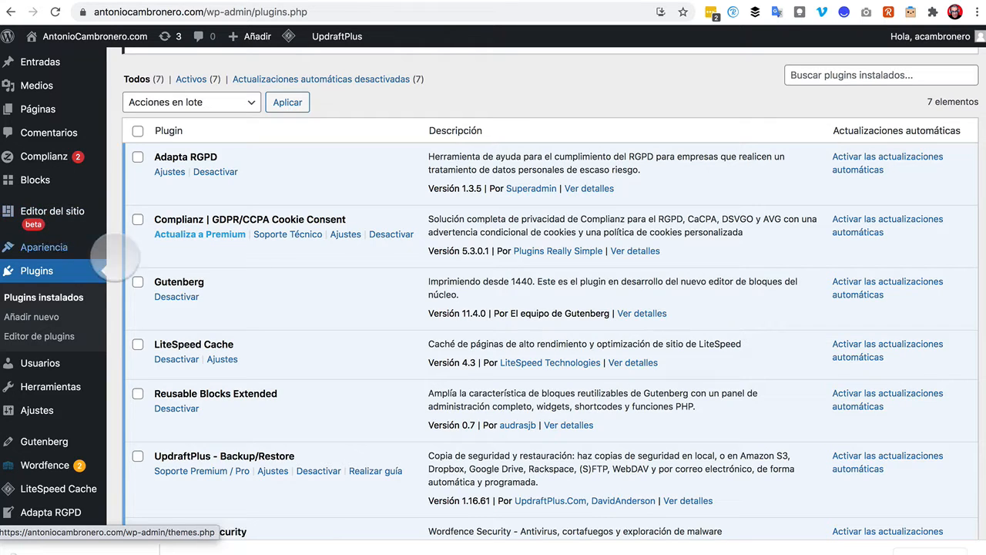
Go to Apariencia > Temas, where Rick is active among 8 installed themes.
mouse_move(103, 362)
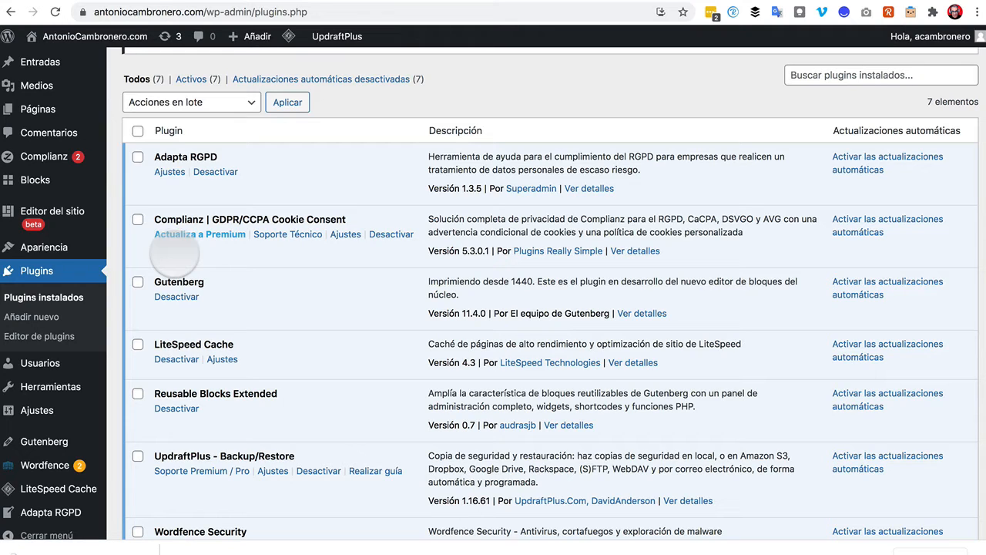
scroll(177, 255, "down", 2)
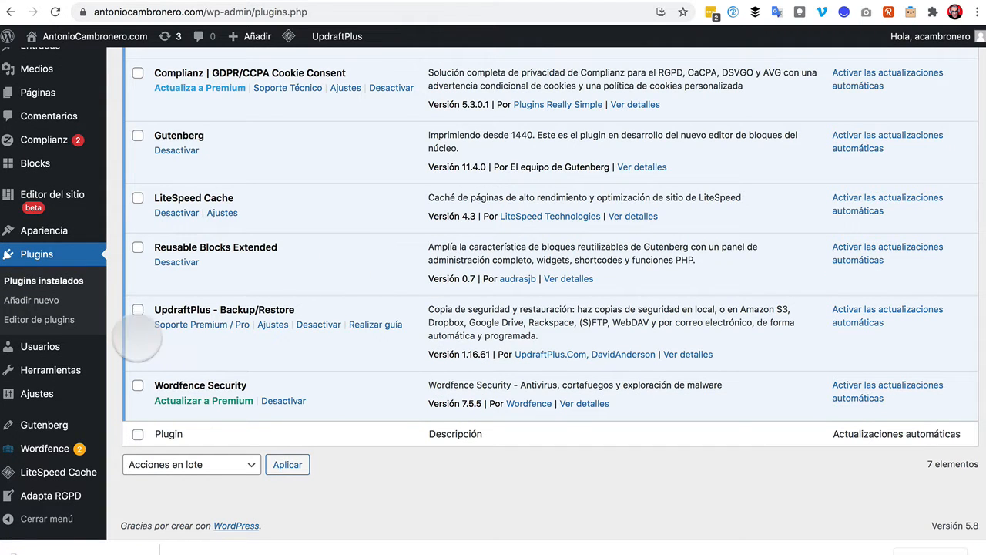
left_click(44, 231)
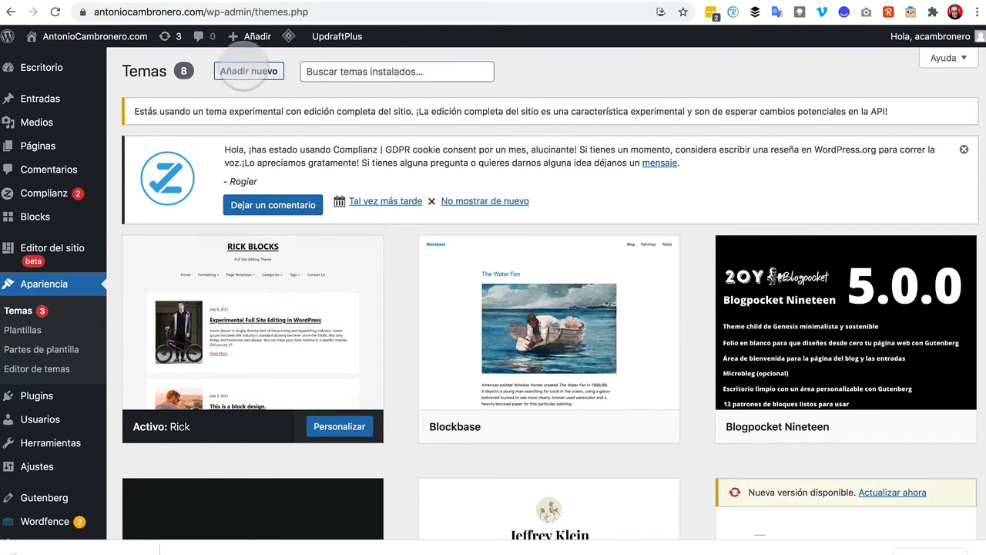
Filter Añadir nuevo themes by 'Edición completa del sitio', listing 16 themes including Rick.
left_click(248, 72)
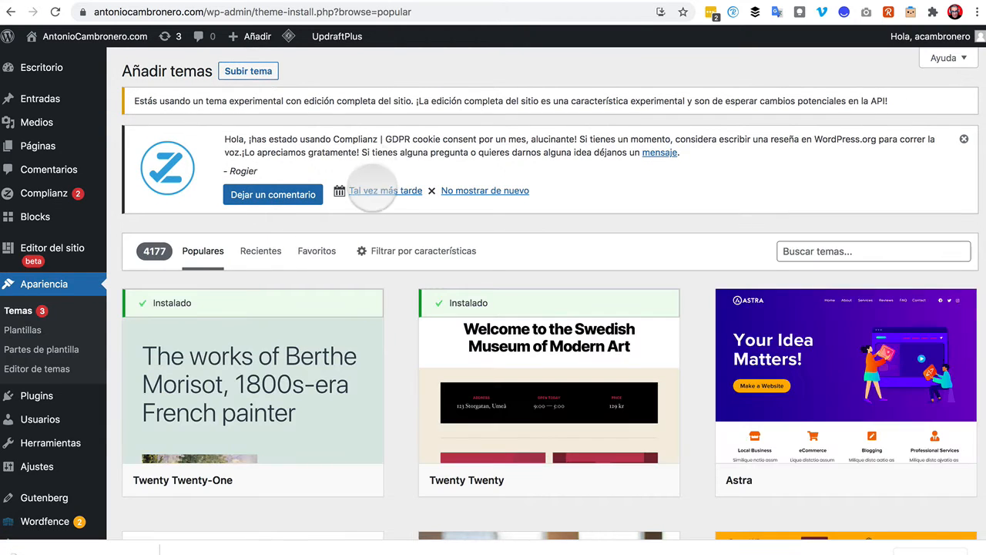
left_click(424, 252)
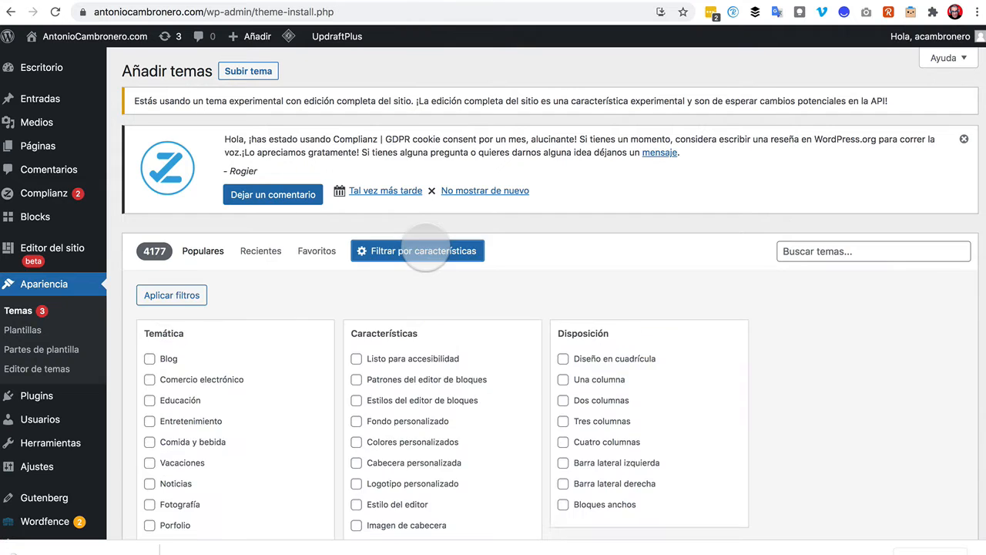
scroll(385, 331, "down", 3)
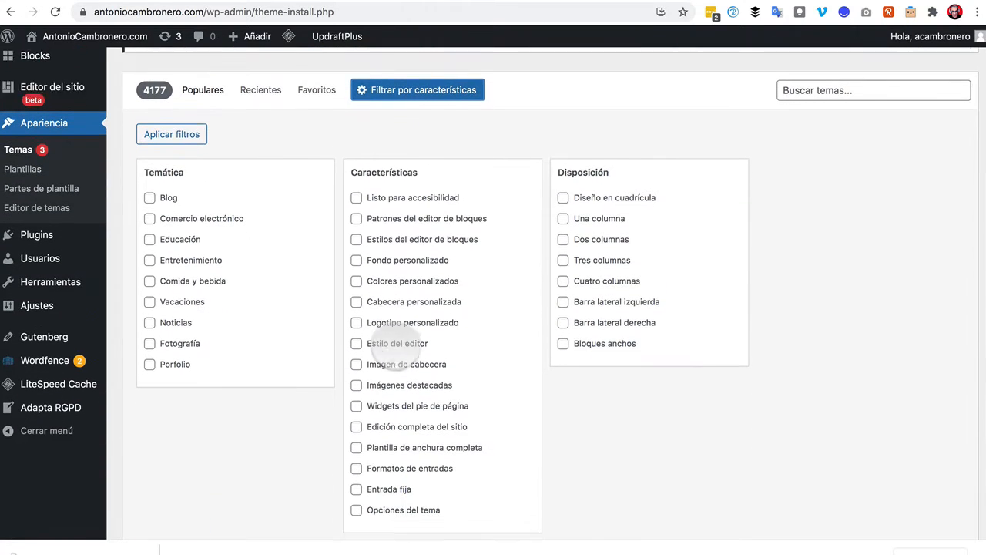
scroll(397, 347, "down", 1)
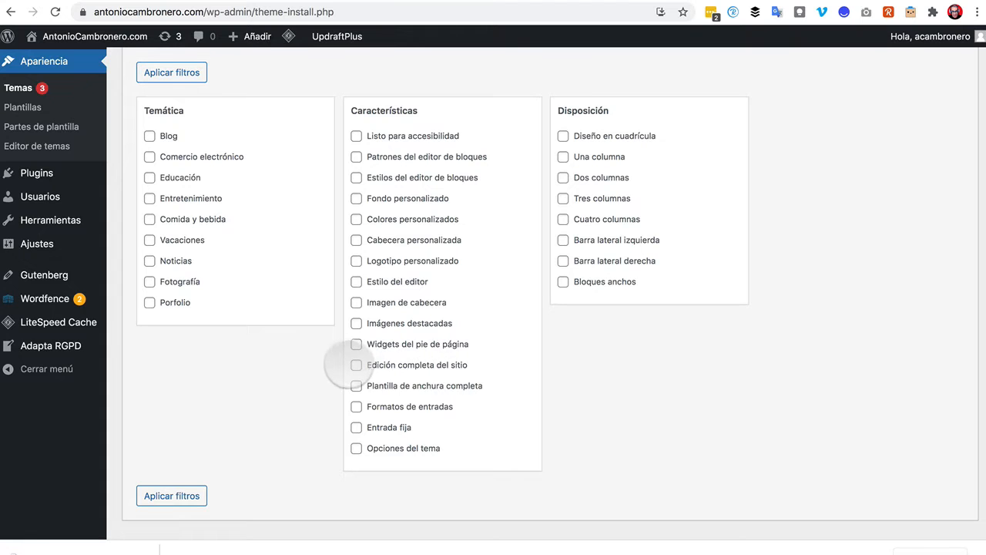
left_click(356, 365)
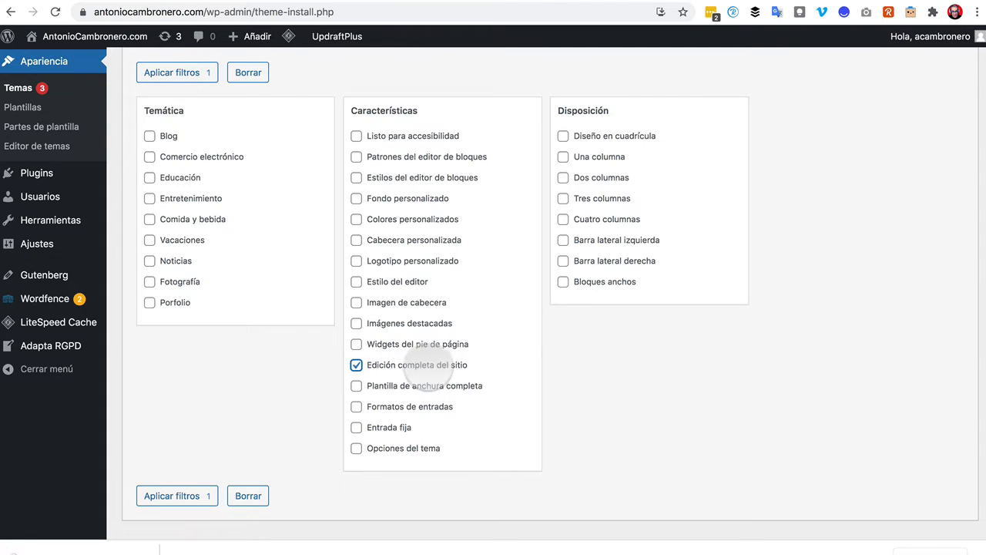
left_click(173, 72)
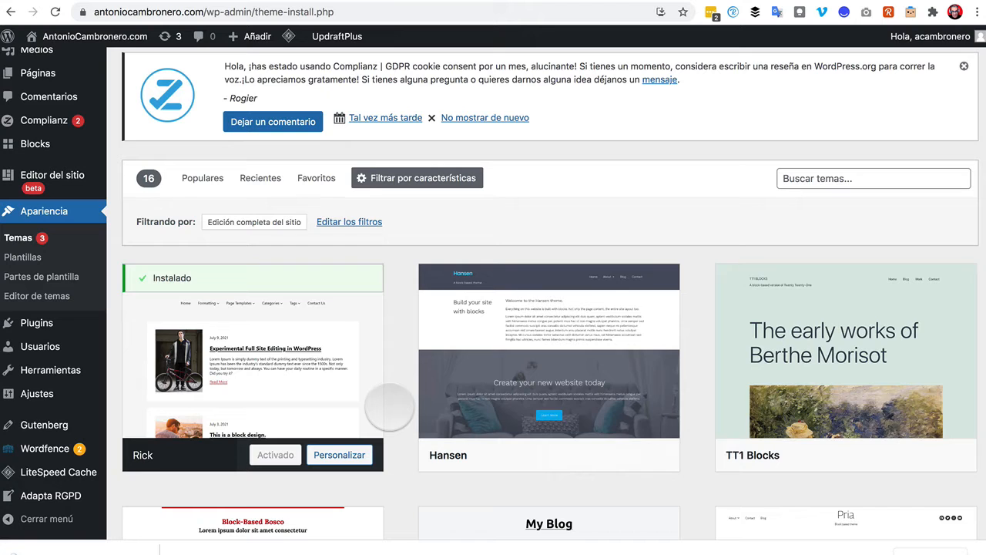
scroll(389, 406, "down", 10)
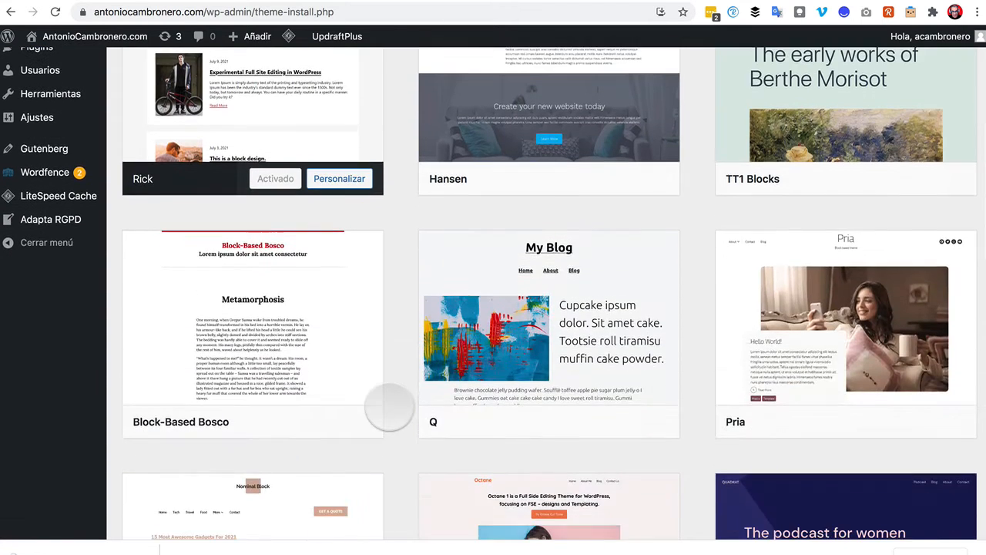
scroll(510, 408, "down", 8)
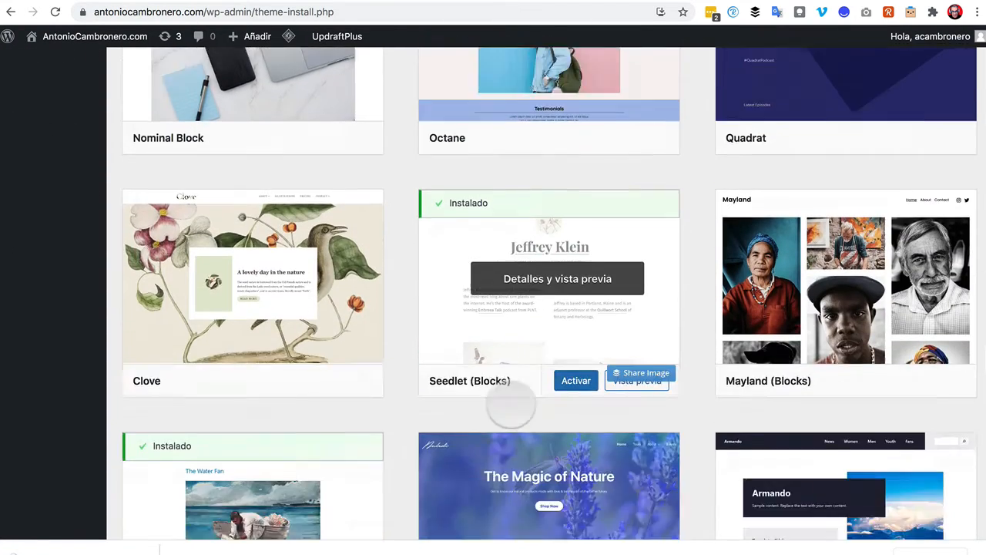
scroll(510, 405, "up", 6)
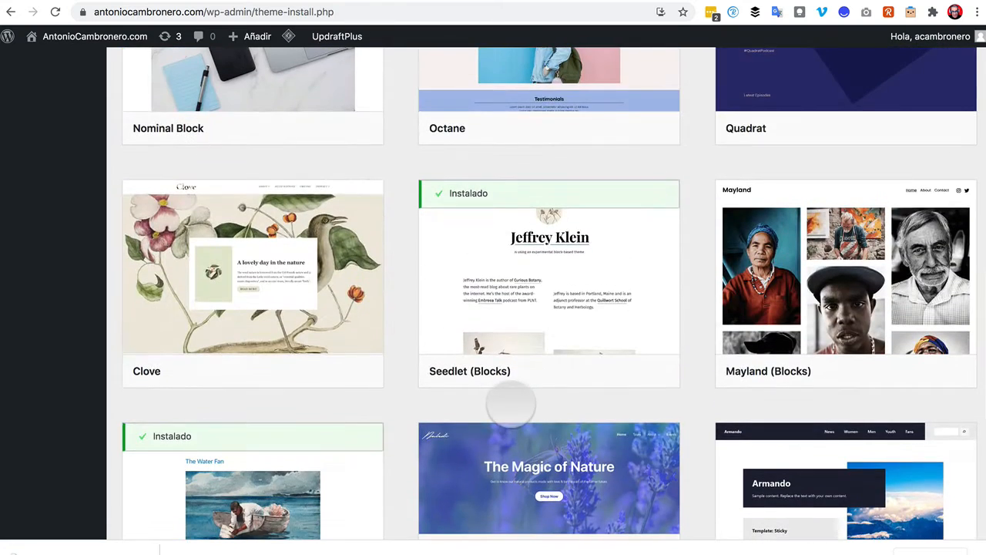
scroll(511, 404, "up", 15)
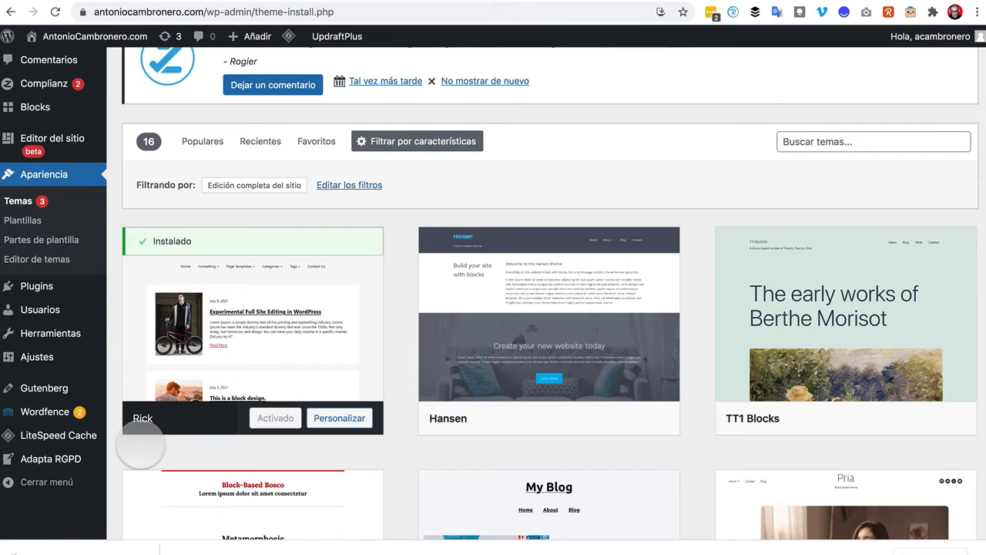
mouse_move(98, 333)
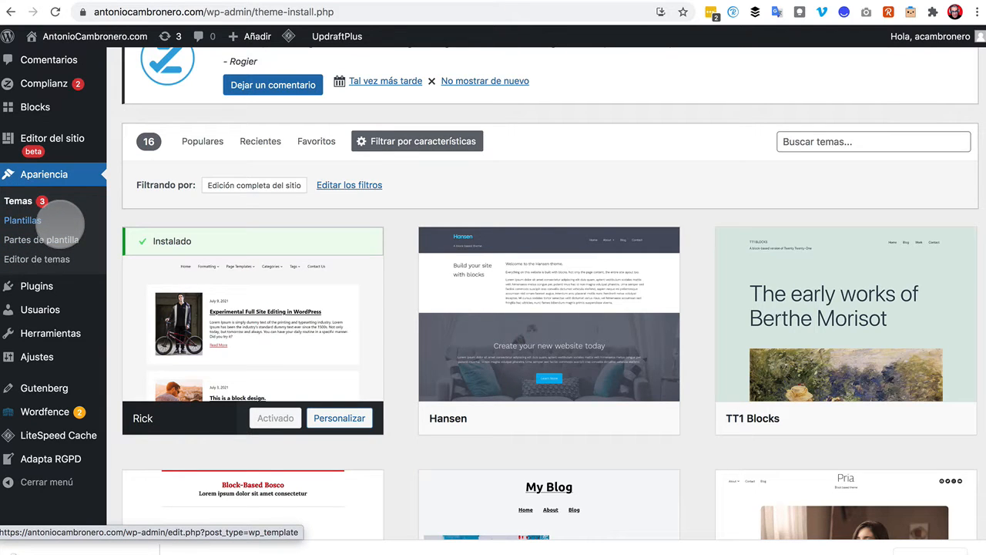
scroll(212, 285, "down", 3)
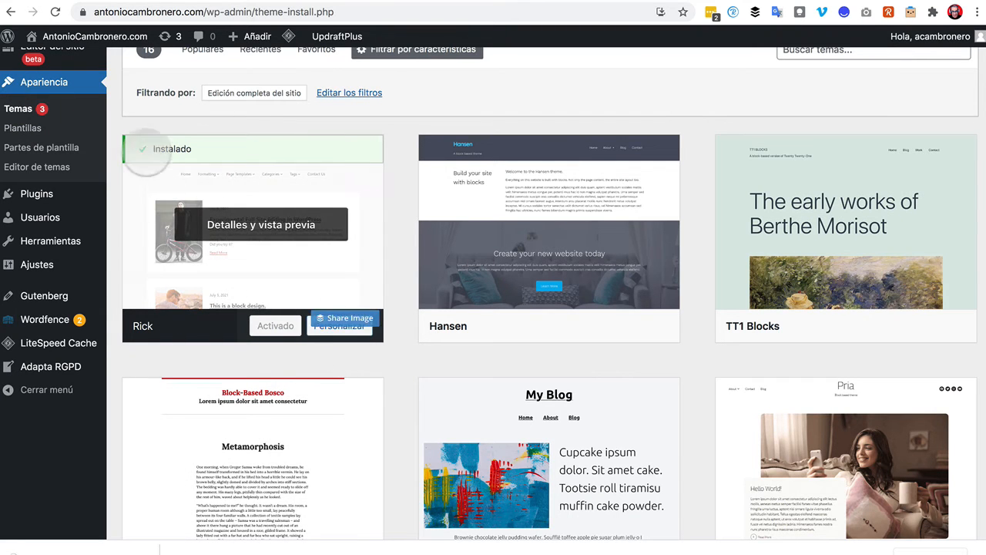
scroll(165, 176, "up", 5)
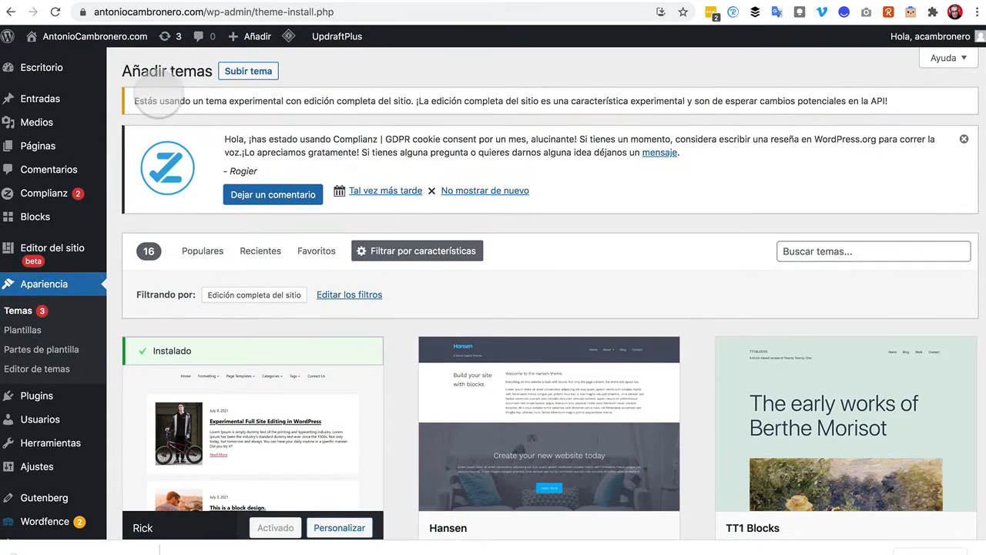
scroll(162, 325, "down", 4)
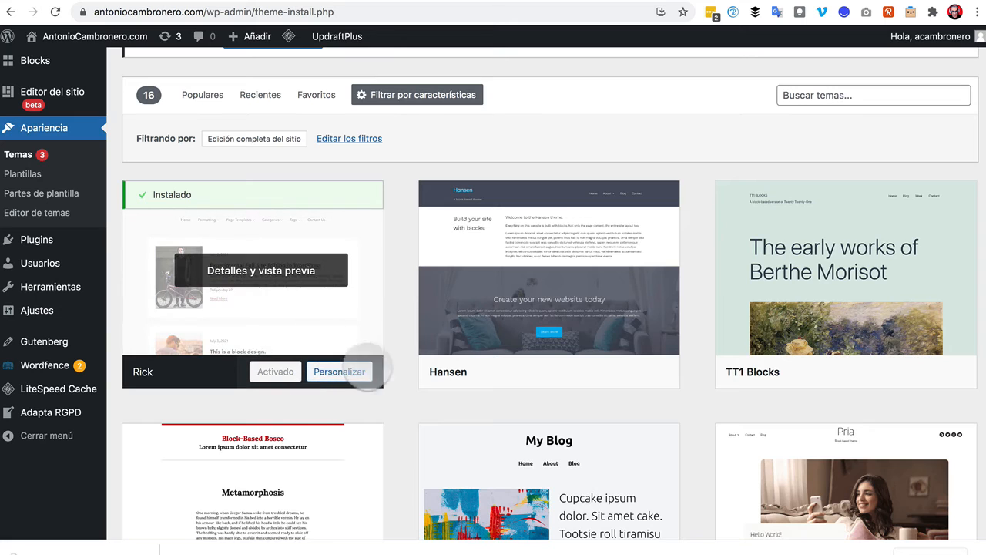
In Rick's customizer, review Identidad del sitio, Menús and Ajustes de la página de inicio.
left_click(346, 372)
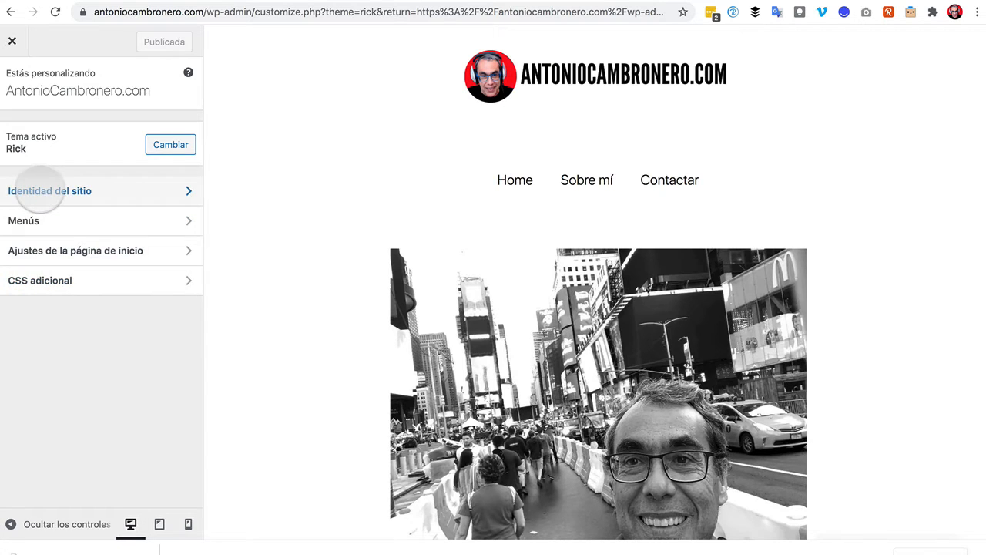
left_click(36, 192)
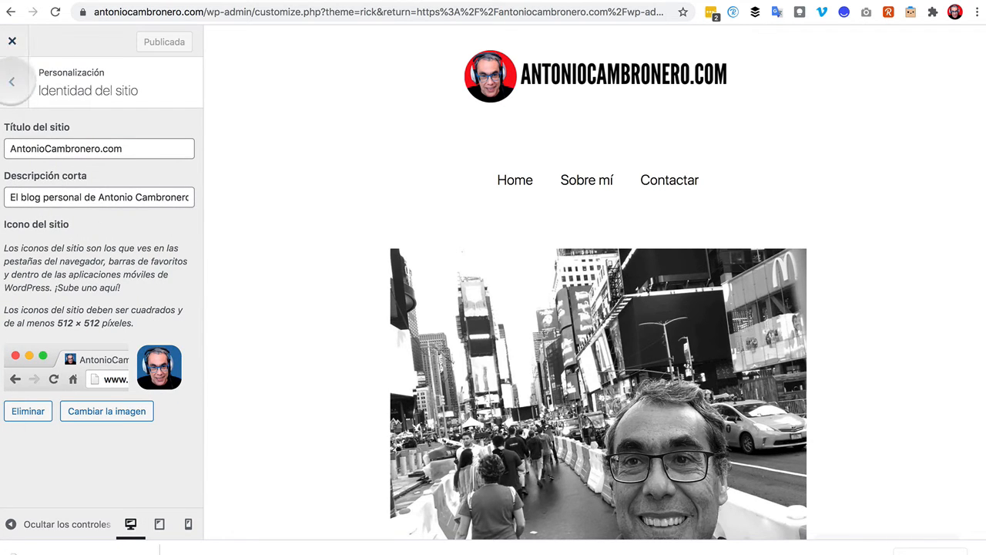
left_click(13, 81)
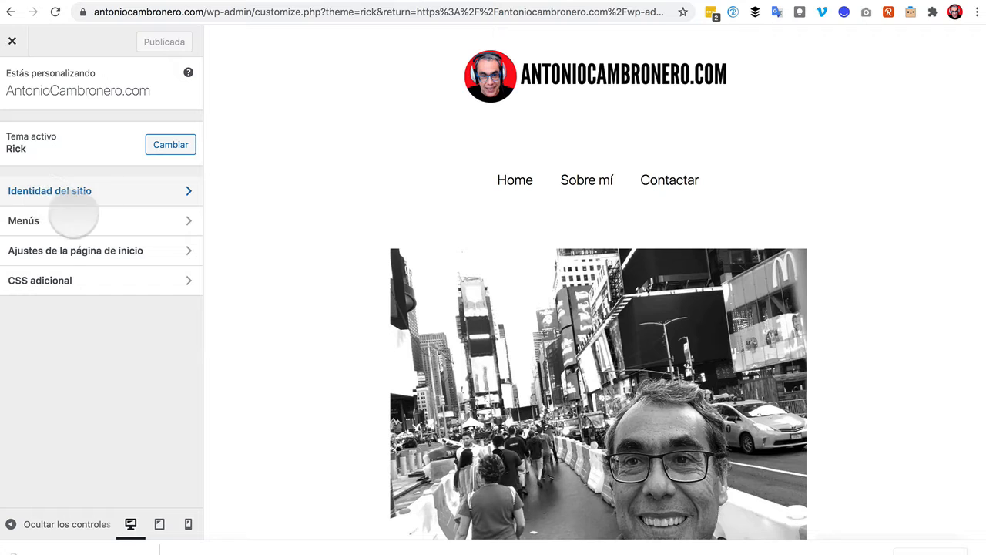
left_click(23, 220)
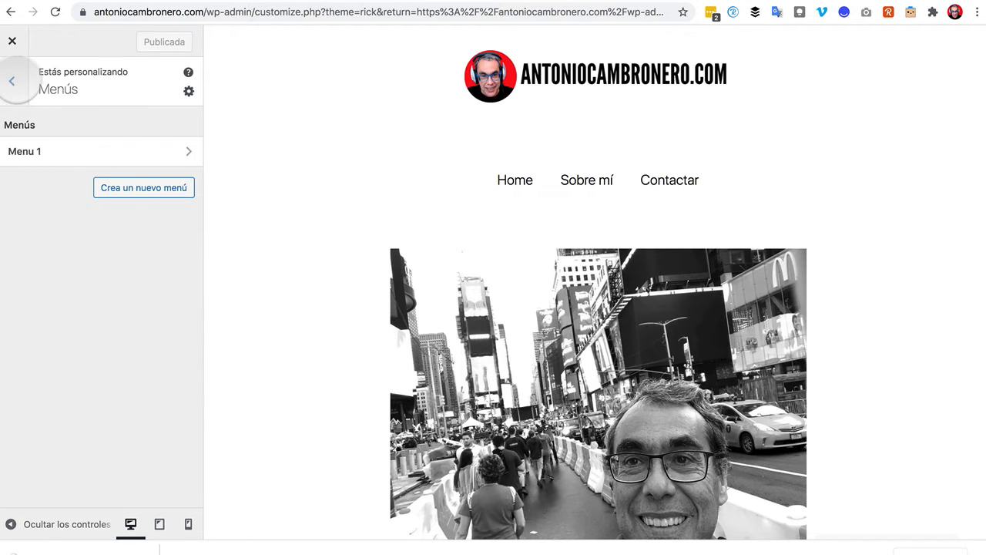
left_click(13, 80)
left_click(60, 251)
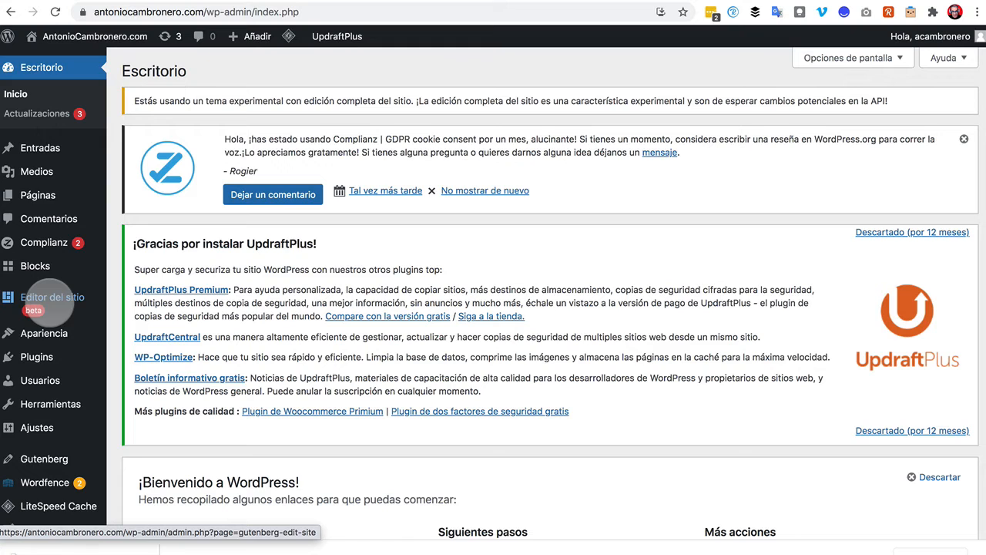
Launch Editor del sitio to open Rick's Índice template.
left_click(47, 298)
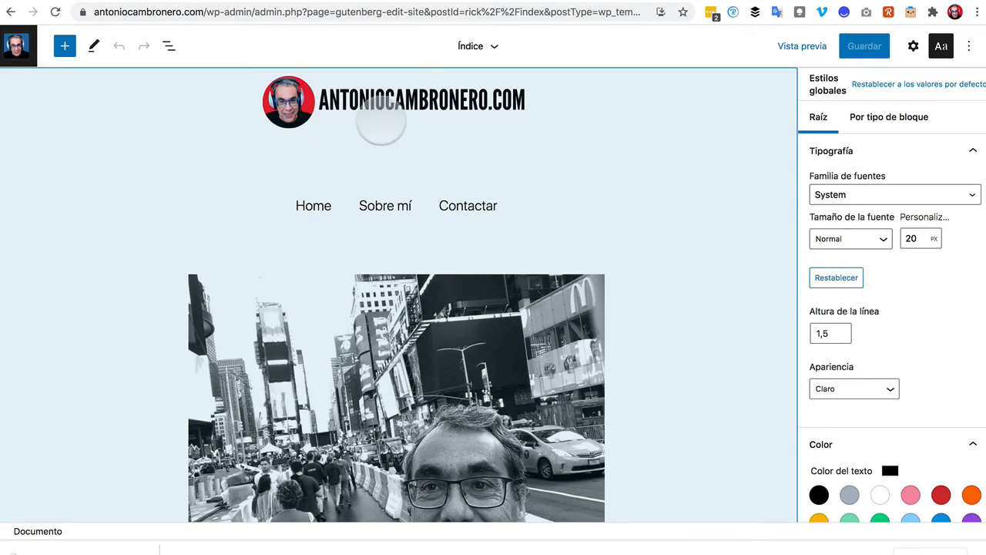
Scroll through the Índice template and open its details dropdown.
scroll(346, 273, "down", 15)
scroll(348, 271, "down", 10)
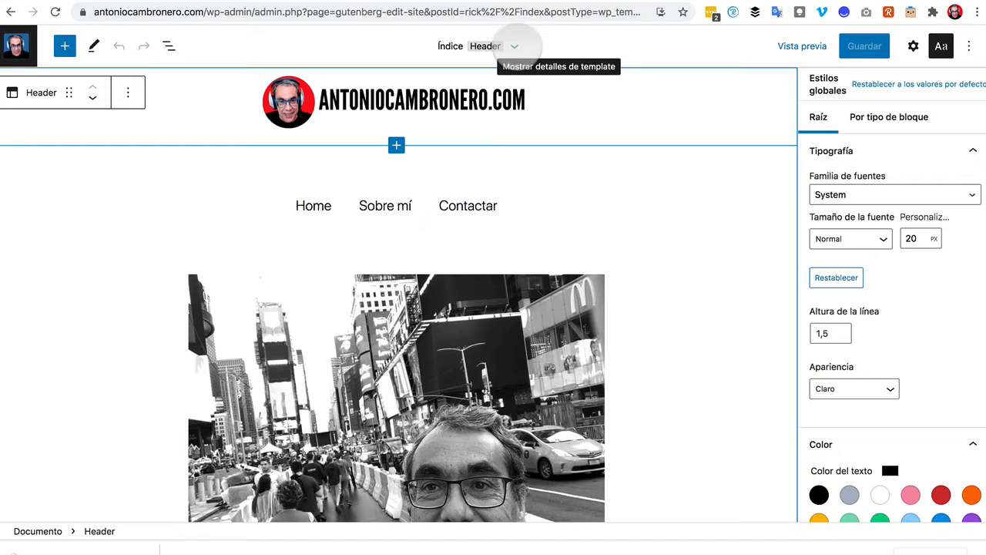
left_click(513, 46)
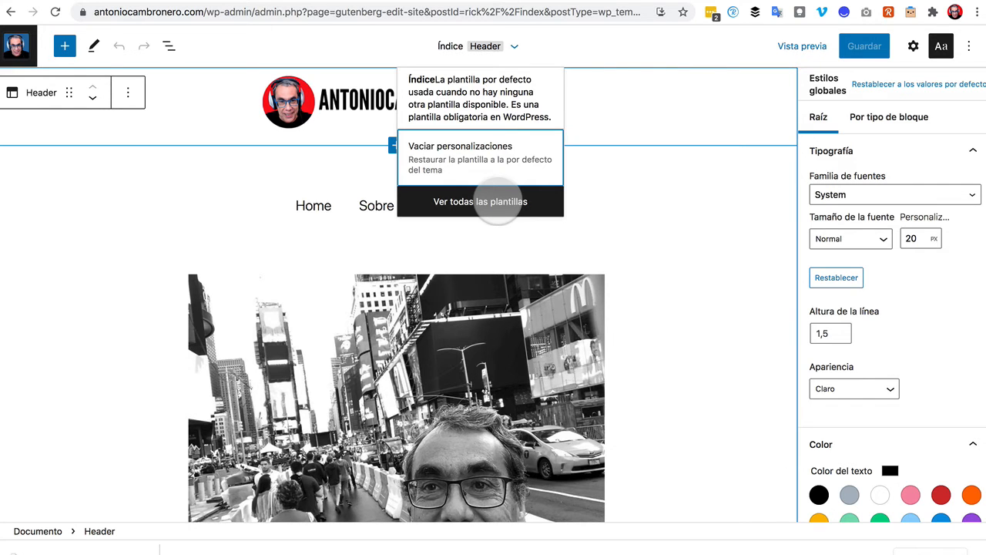
Show all templates and preview Entrada individual, Índice, 404 and Página.
left_click(497, 202)
mouse_move(100, 202)
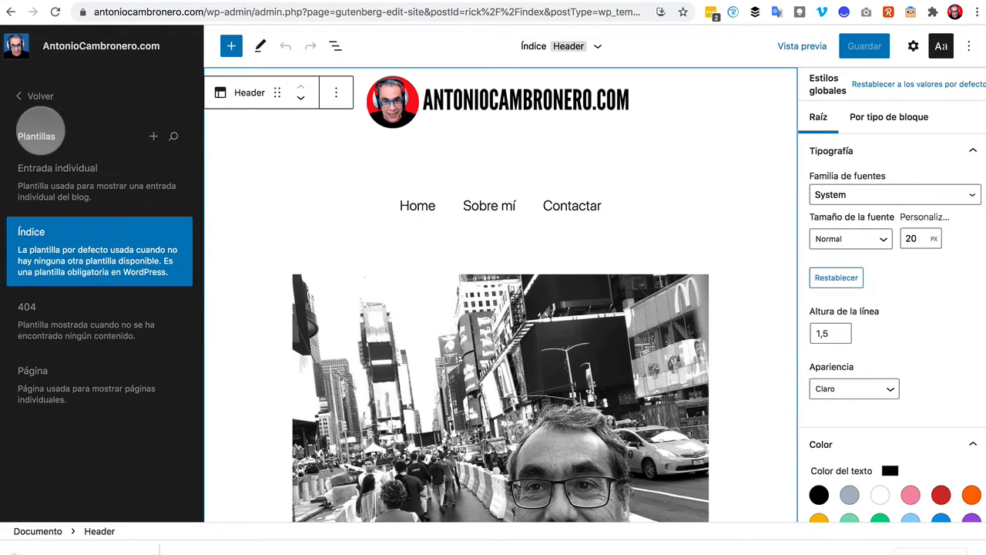
mouse_move(94, 345)
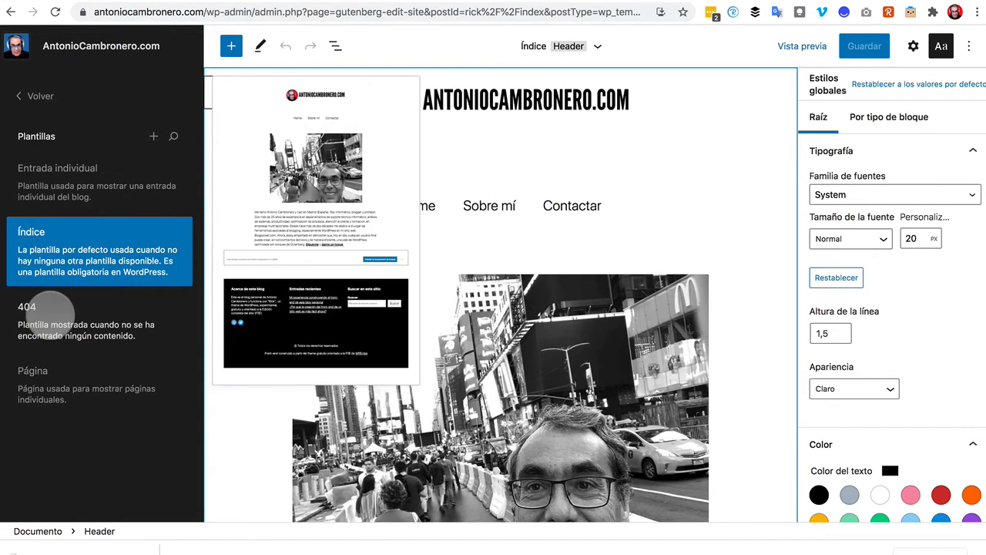
mouse_move(42, 399)
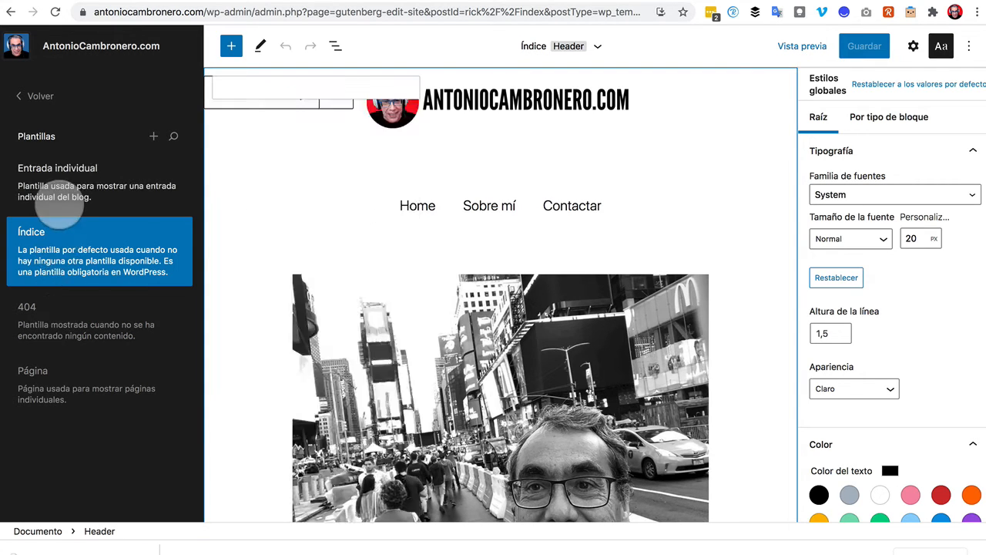
mouse_move(61, 238)
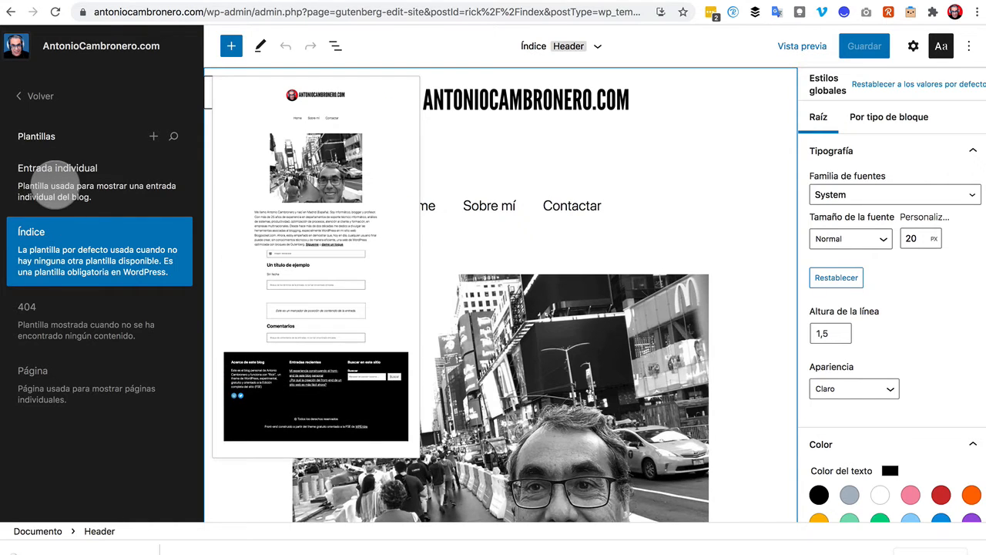
Go back to Partes de plantilla > Generales and preview the 'main' part.
left_click(40, 95)
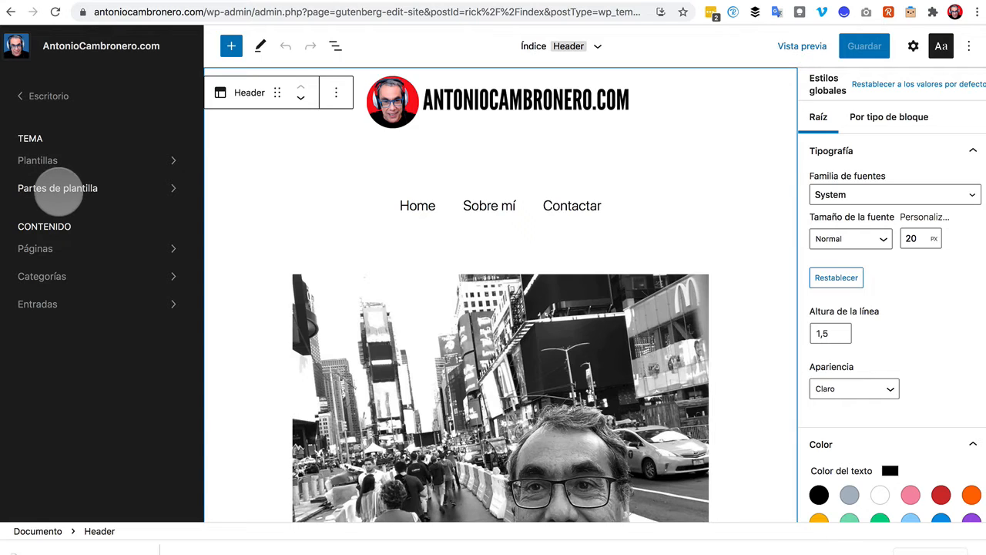
left_click(58, 189)
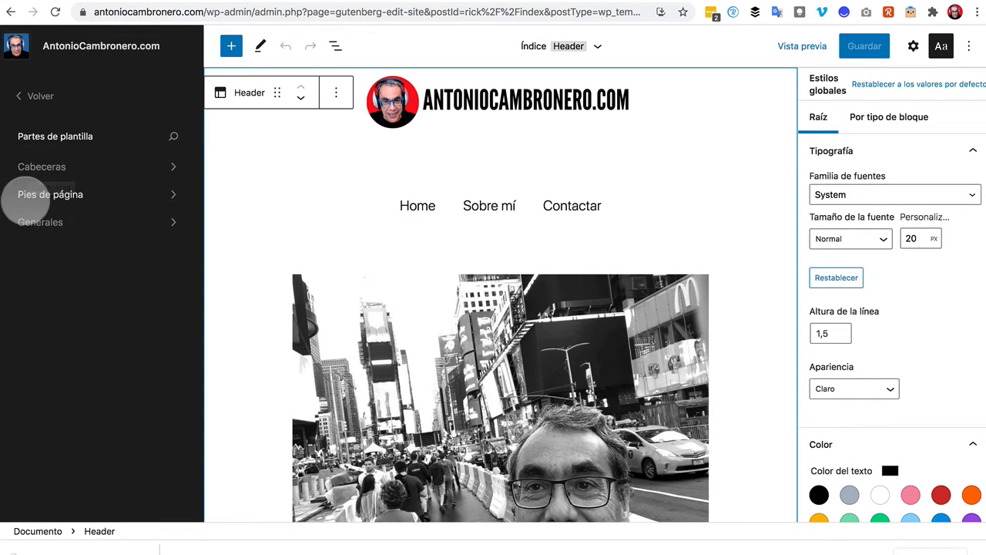
left_click(58, 223)
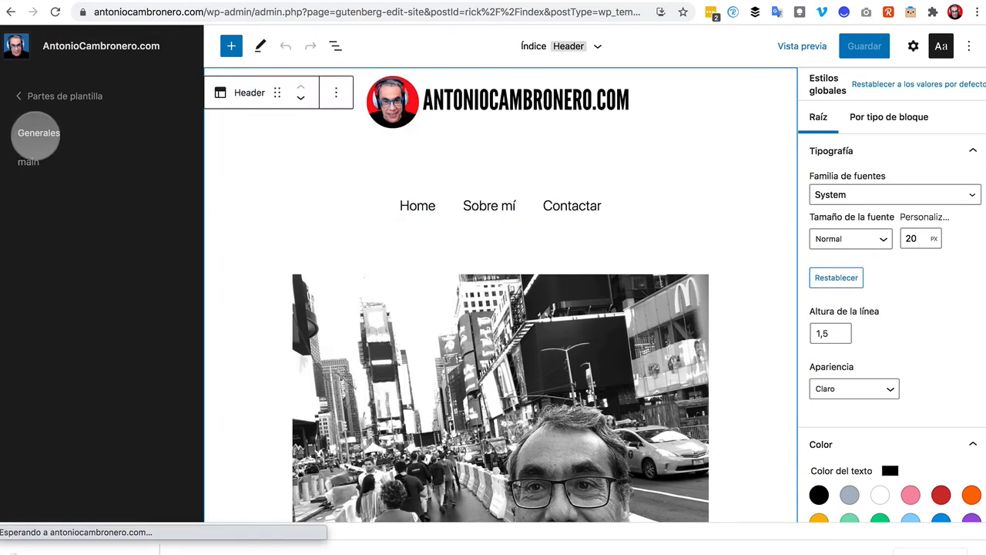
mouse_move(31, 171)
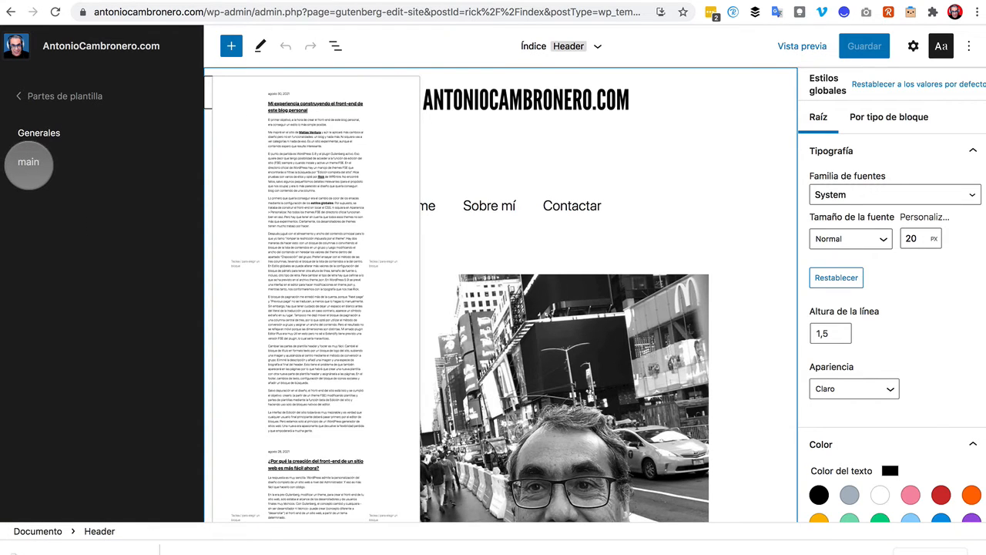
Open the 'main' template part and scroll through its blog post content.
left_click(28, 161)
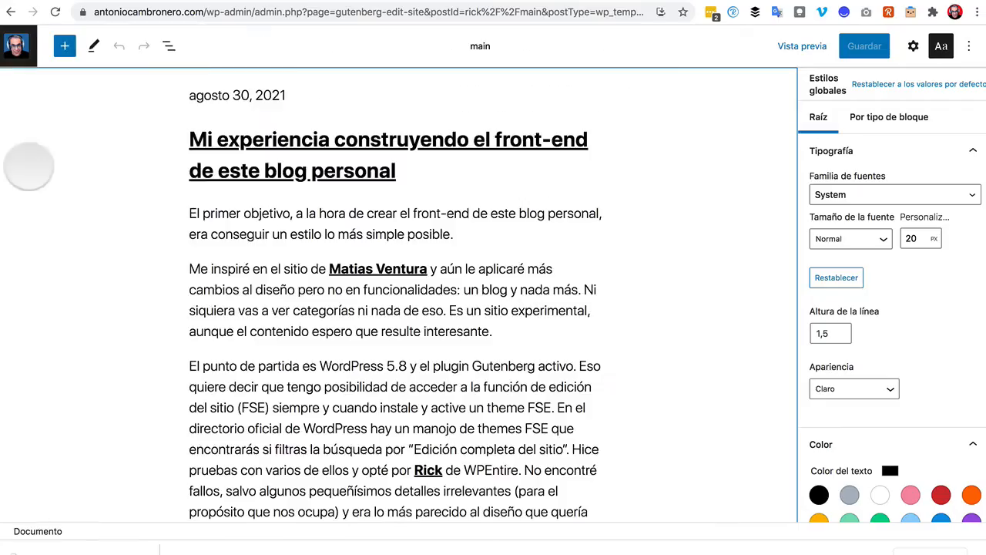
scroll(227, 281, "down", 5)
scroll(223, 285, "down", 10)
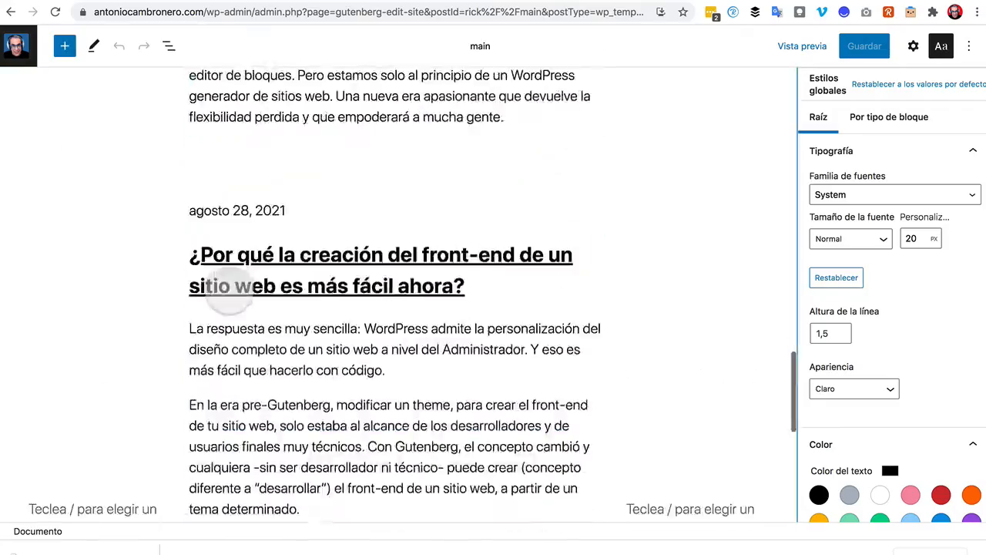
scroll(223, 286, "up", 12)
scroll(224, 289, "down", 15)
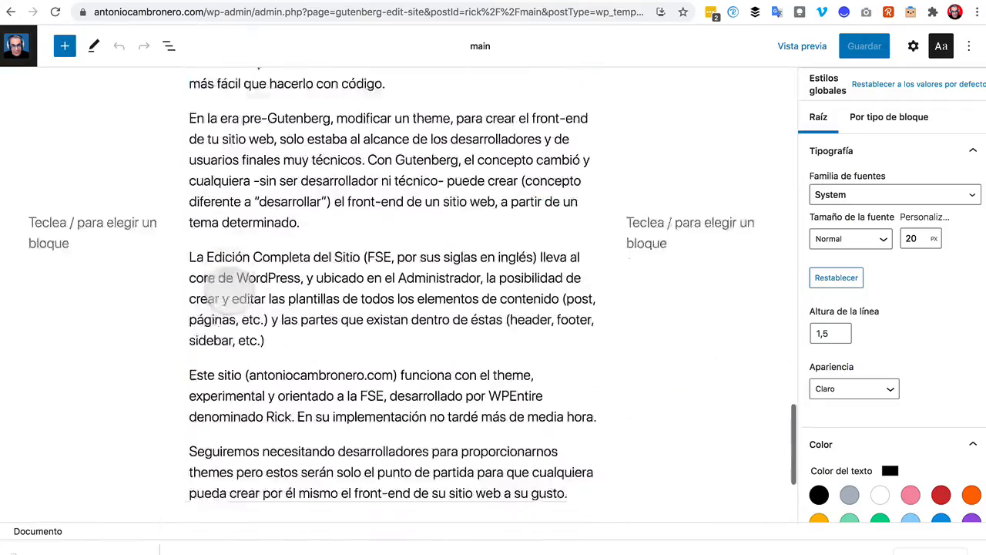
scroll(227, 291, "up", 6)
scroll(230, 289, "up", 10)
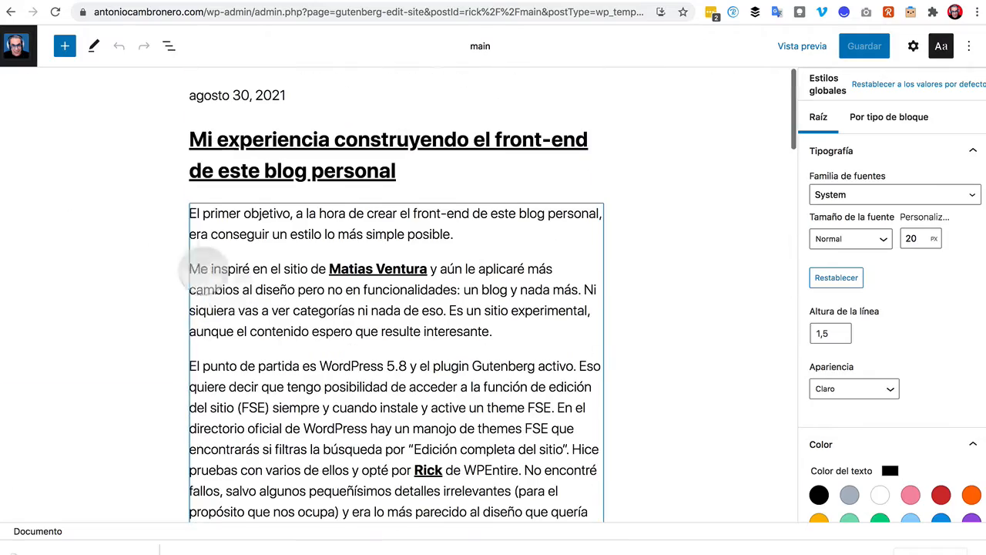